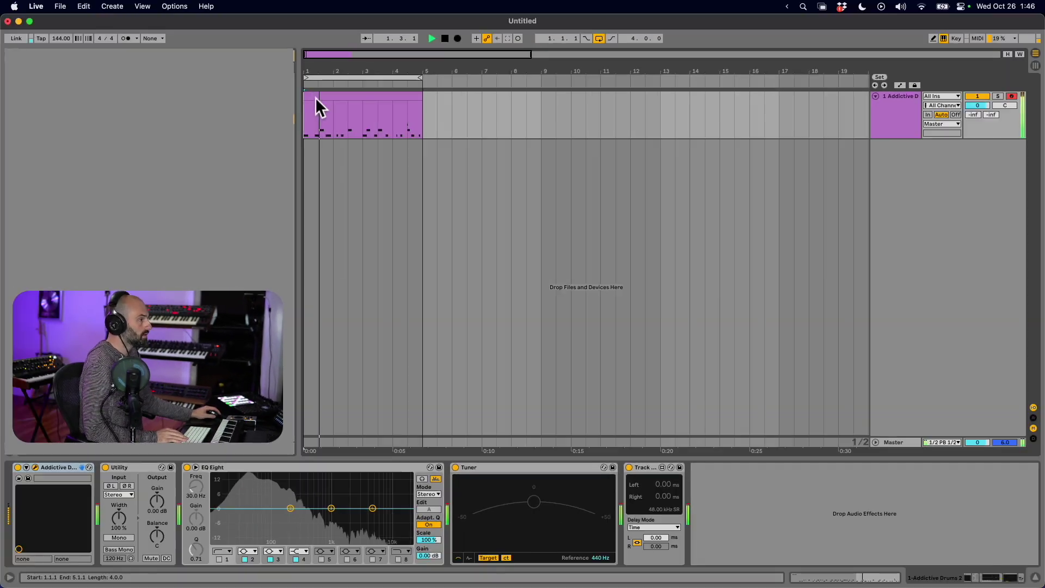
Step: Duplicate the four-bar drum clip on track 1 and consolidate both copies into one eight-bar clip for note editing
left_click(316, 99)
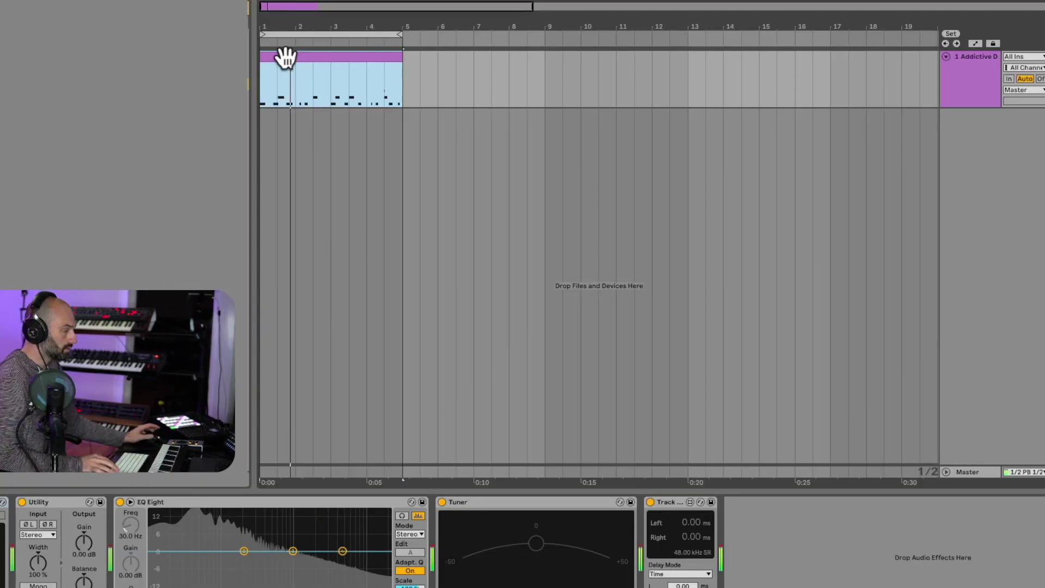
key("super+d")
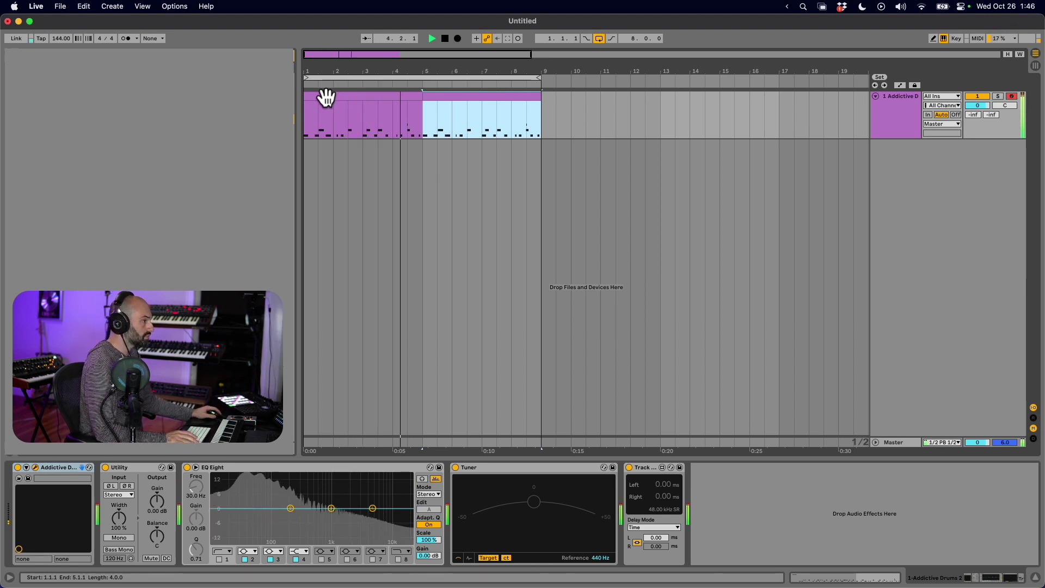
left_click(325, 98, "shift")
key("super+j")
double_click(325, 98)
Step: Quantize the note starts in the eight-bar drum clip to 1/16 at 68% and move the KNOCK window aside
left_click(546, 501)
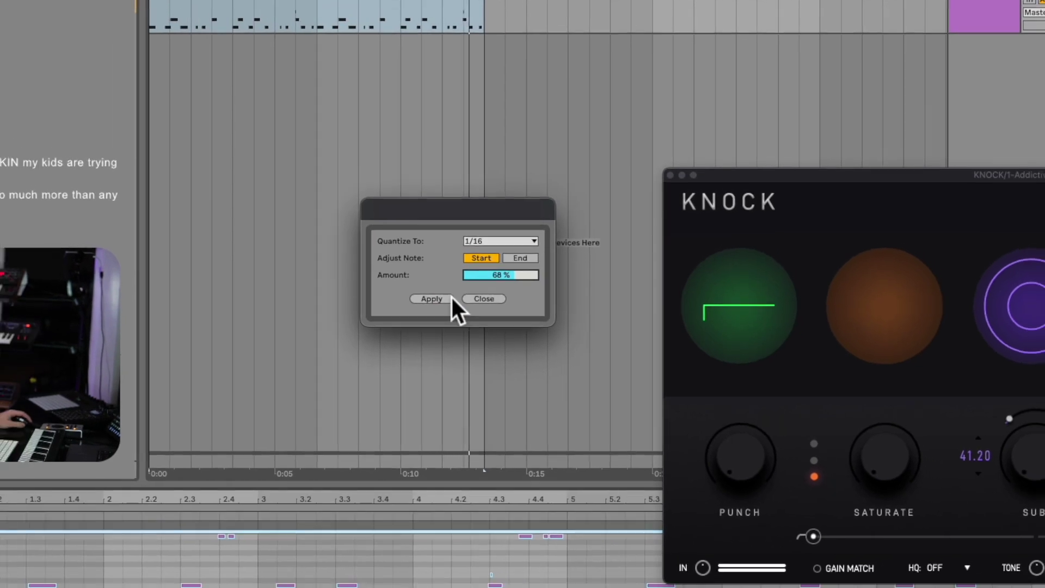
left_click(400, 286)
left_click_drag(762, 182, 305, 70)
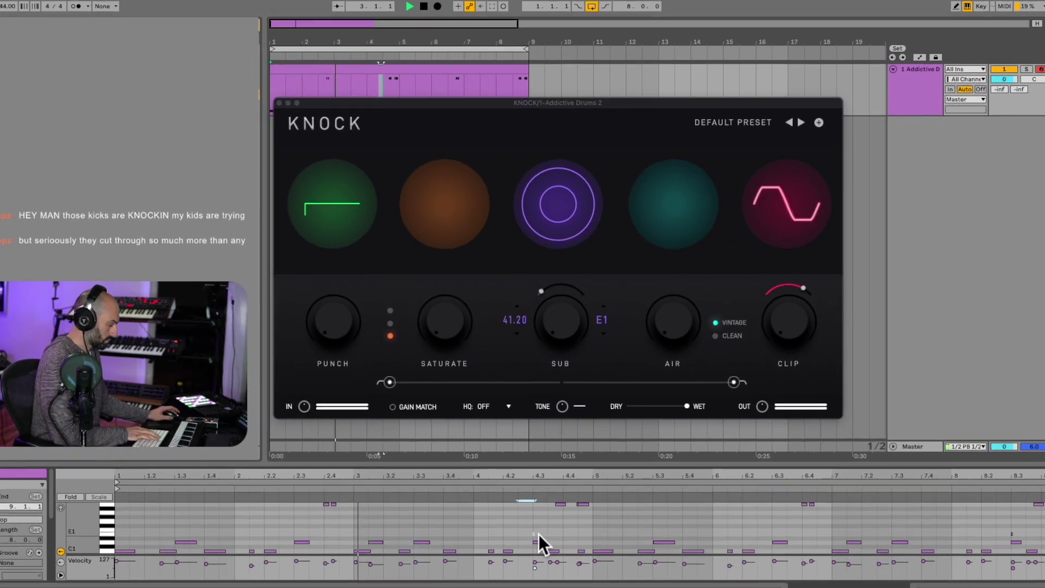
left_click(988, 533)
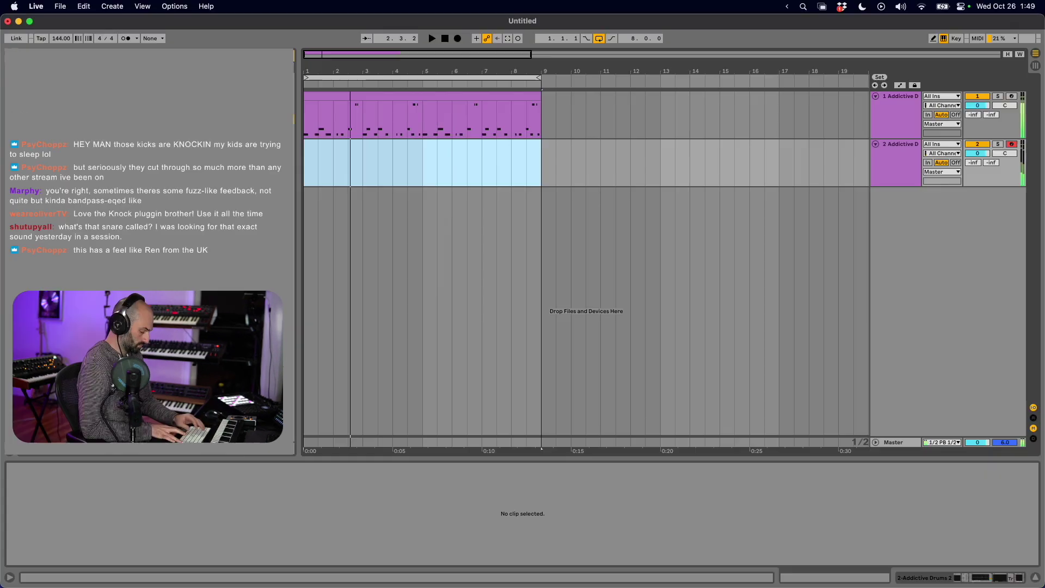
Step: Place the F2 pattern clip on drum track 2 and repeat it through bar 8
key("ctrl+v")
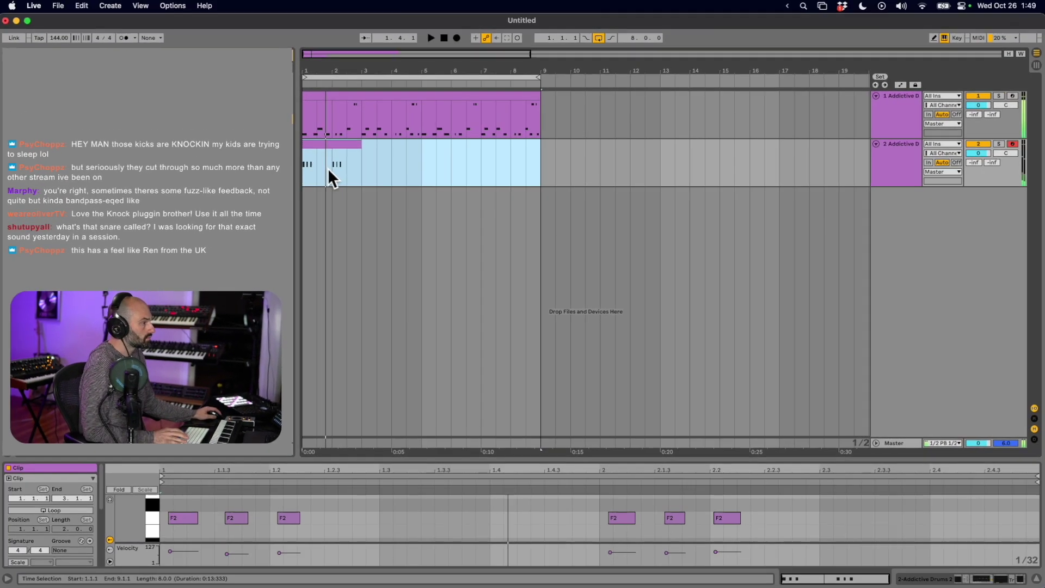
key("ctrl+d")
key("ctrl+d")
key("ctrl+d")
key("ctrl+d")
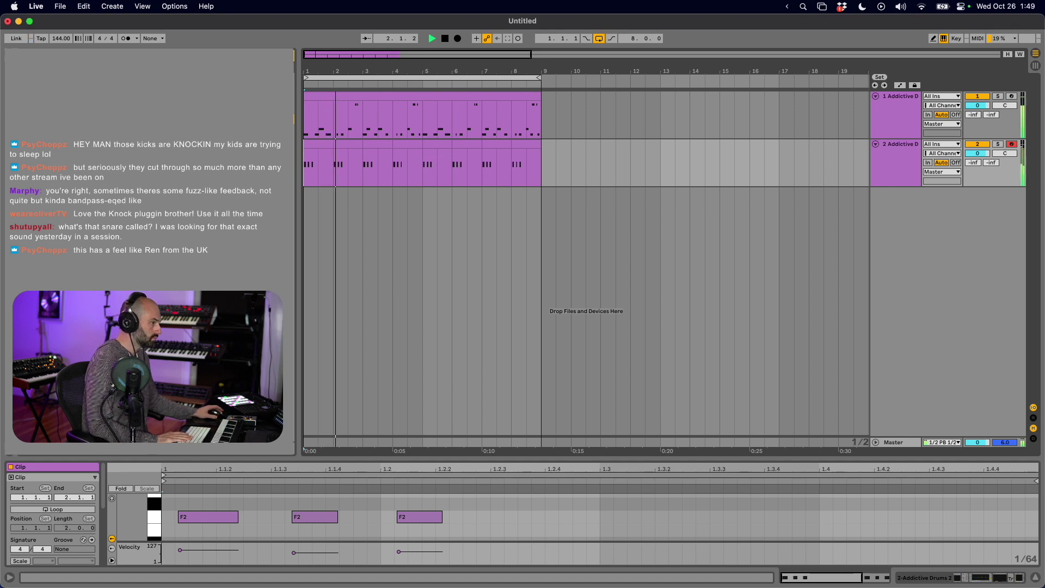
Step: Add a third drum track and place the F#2 hit clip every two bars across the eight-bar loop
key("ctrl+shift+t")
key("ctrl+v")
key("ctrl+d")
key("ctrl+d")
key("ctrl+d")
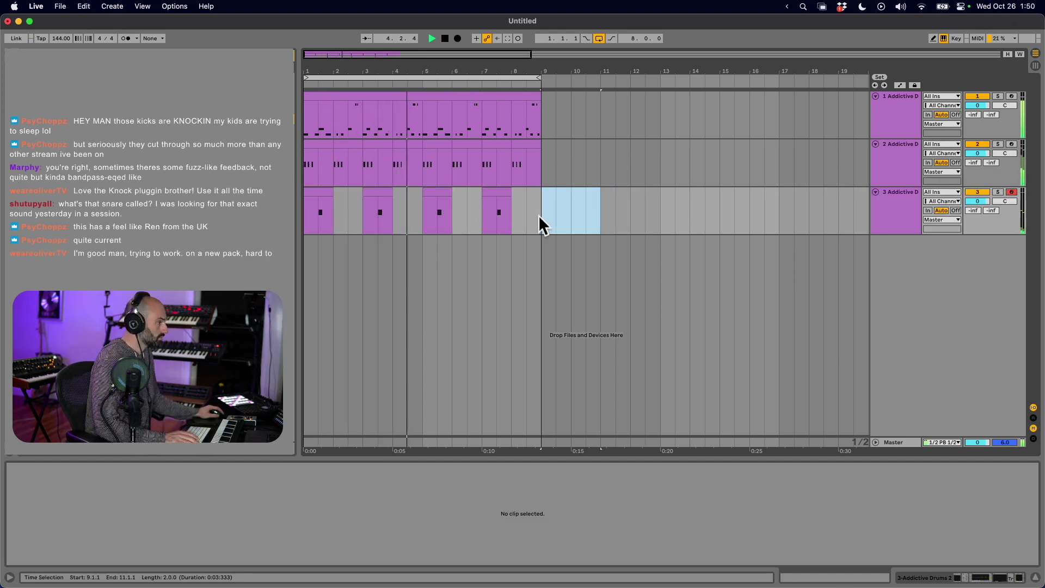
Step: Consolidate track 3's hits into one eight-bar clip and raise the velocity of all its F#2 notes to 123
left_click_drag(543, 215, 305, 214)
key("ctrl+j")
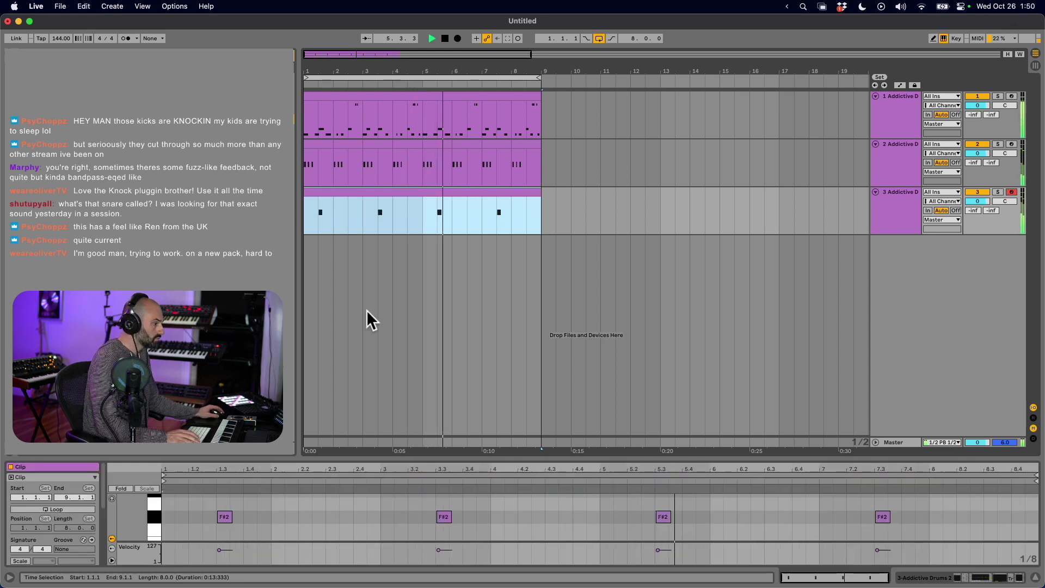
key("ctrl+a")
left_click_drag(439, 551, 437, 548)
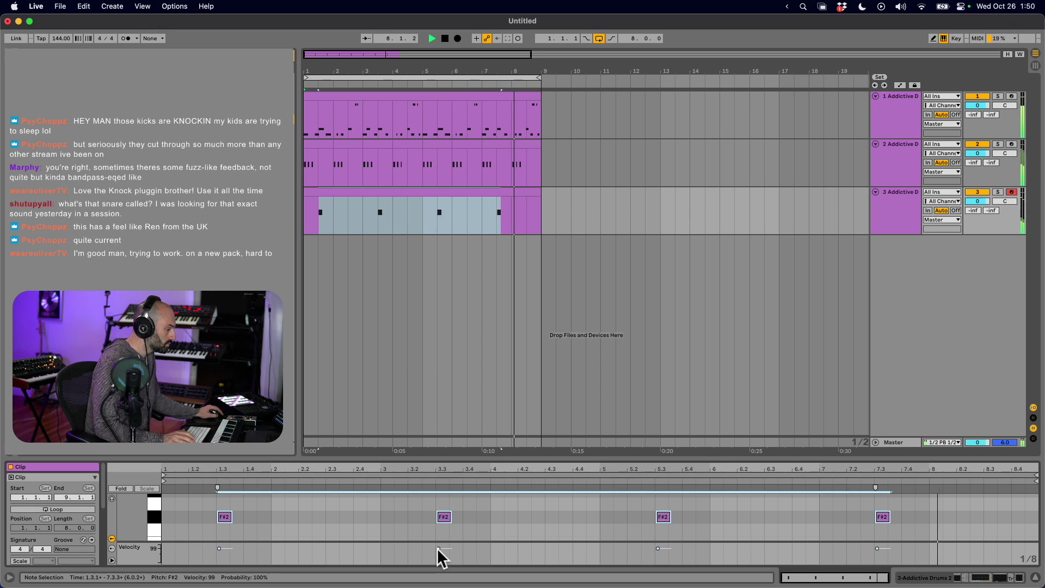
Step: Add a fourth drum track, capture the played MIDI as clips on tracks 4 and 5, and mute track 3
key("ctrl+shift+t")
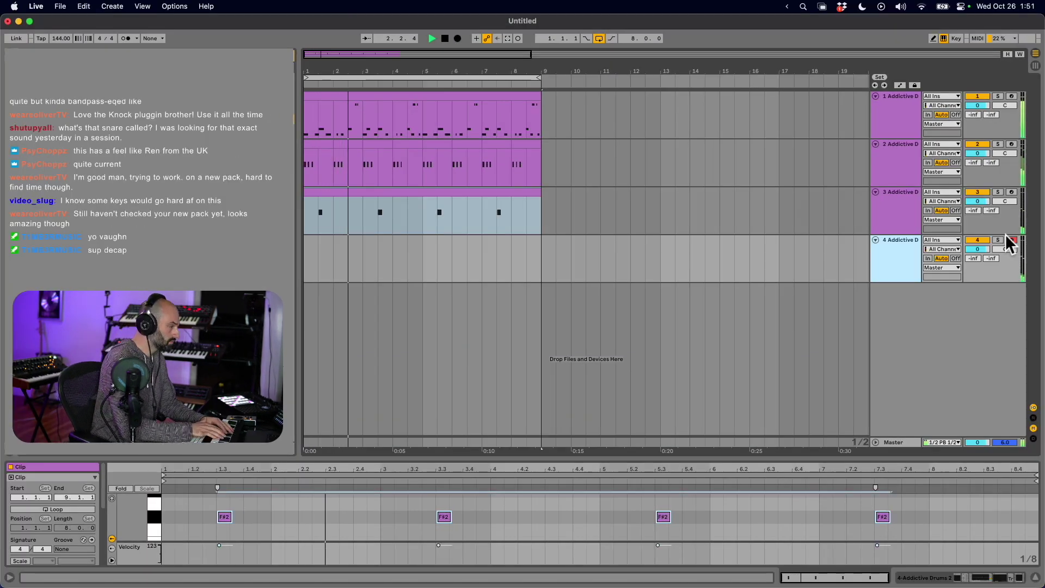
key("ctrl+shift+c")
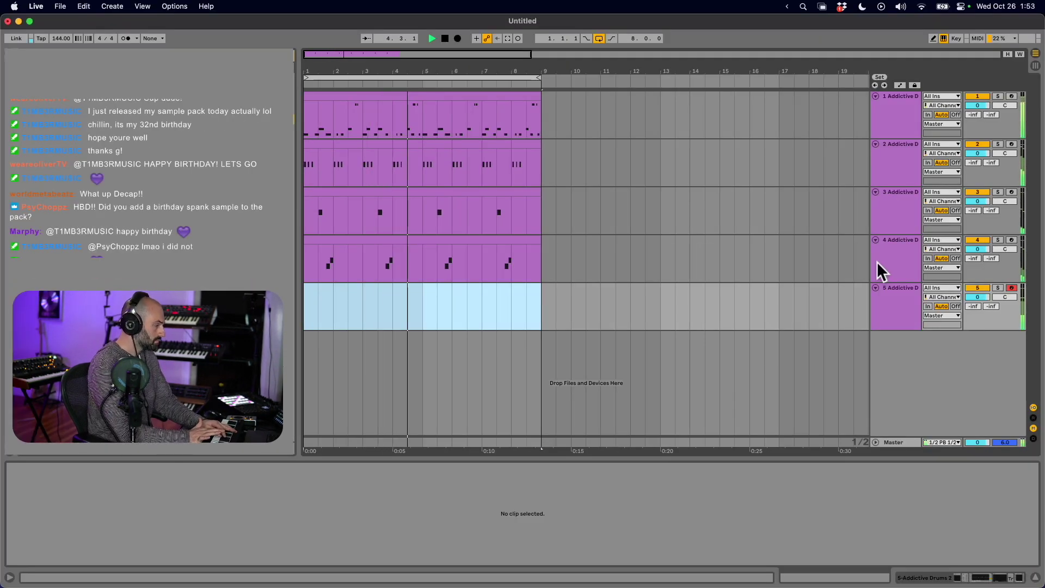
key("super+shift+c")
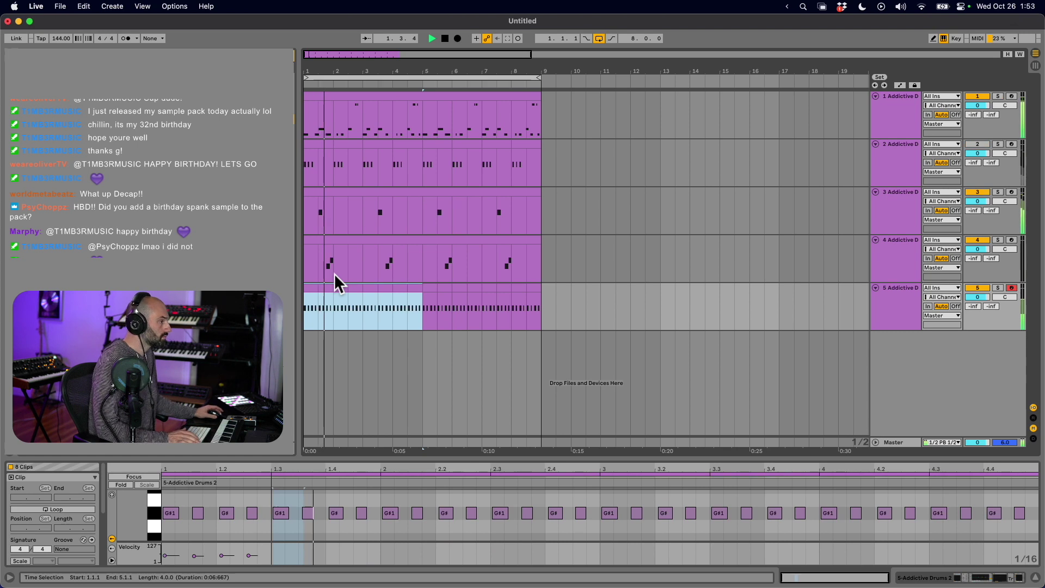
left_click(974, 192)
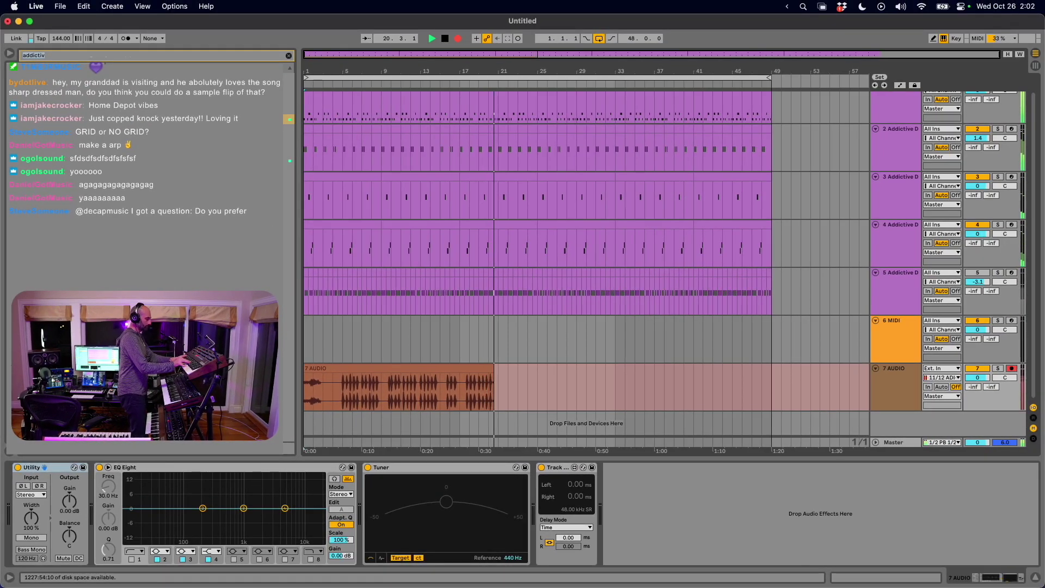
Step: Delete the audio recorded before bar 13 on track 7 and select the remaining clip at bar 21
left_click_drag(420, 390, 298, 388)
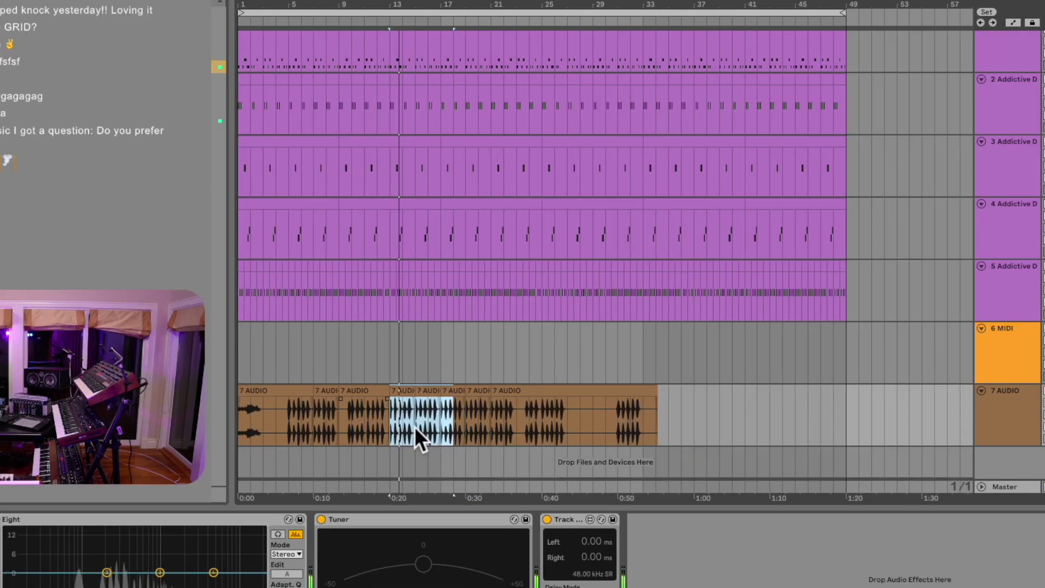
key("Delete")
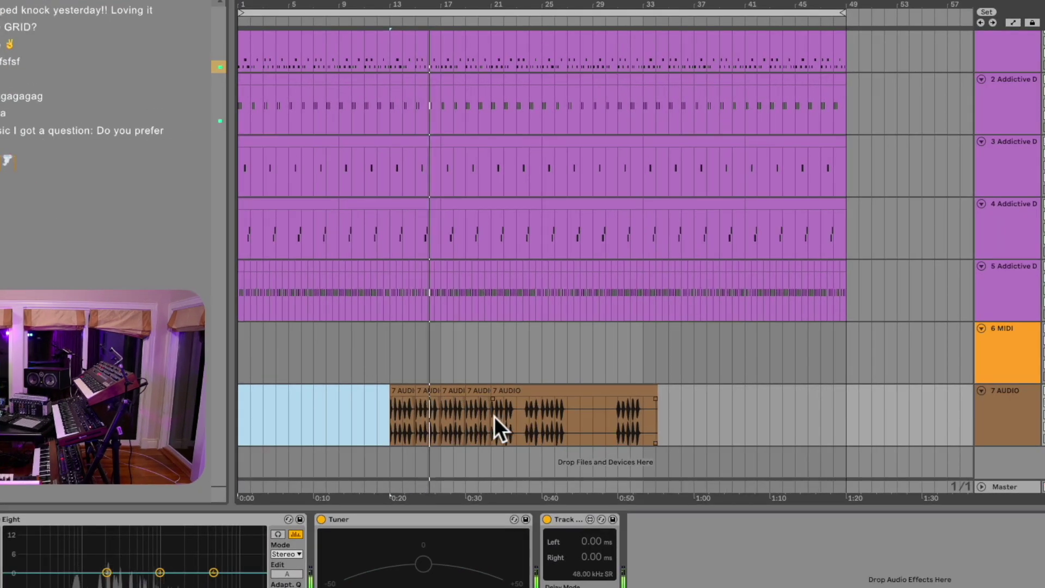
left_click(496, 399)
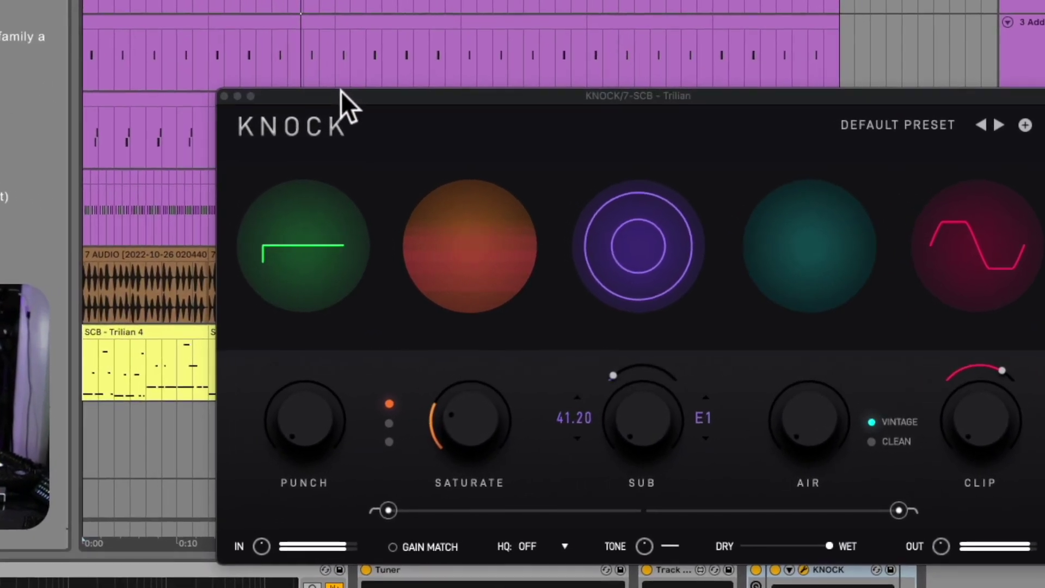
Step: Hide the plug-in window and select the chord starting at bar 5 in track 9's first Addictive Keys clip
key("super+alt+p")
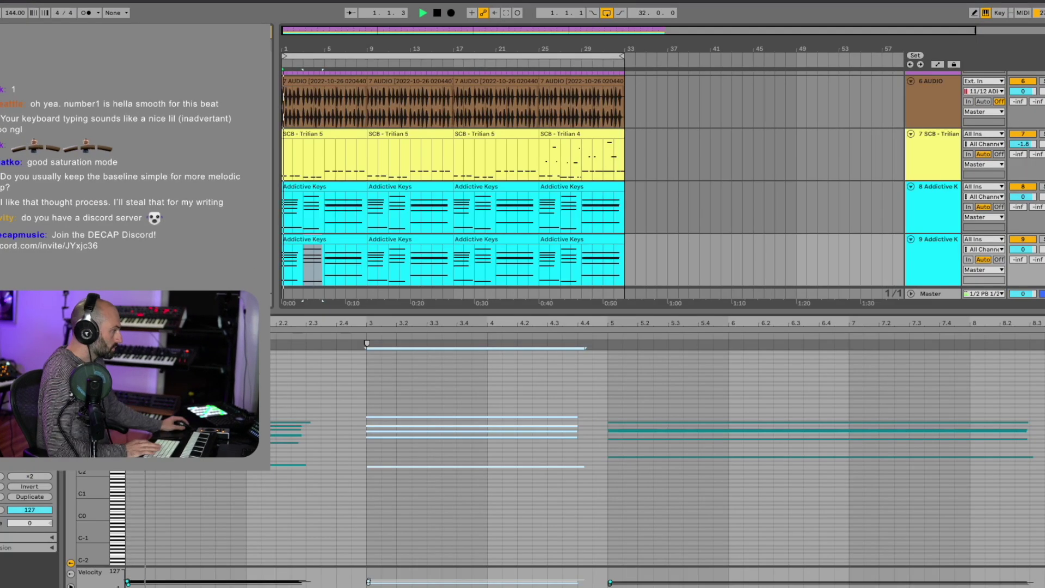
left_click_drag(1001, 402, 1034, 422)
left_click(782, 346)
left_click(368, 263)
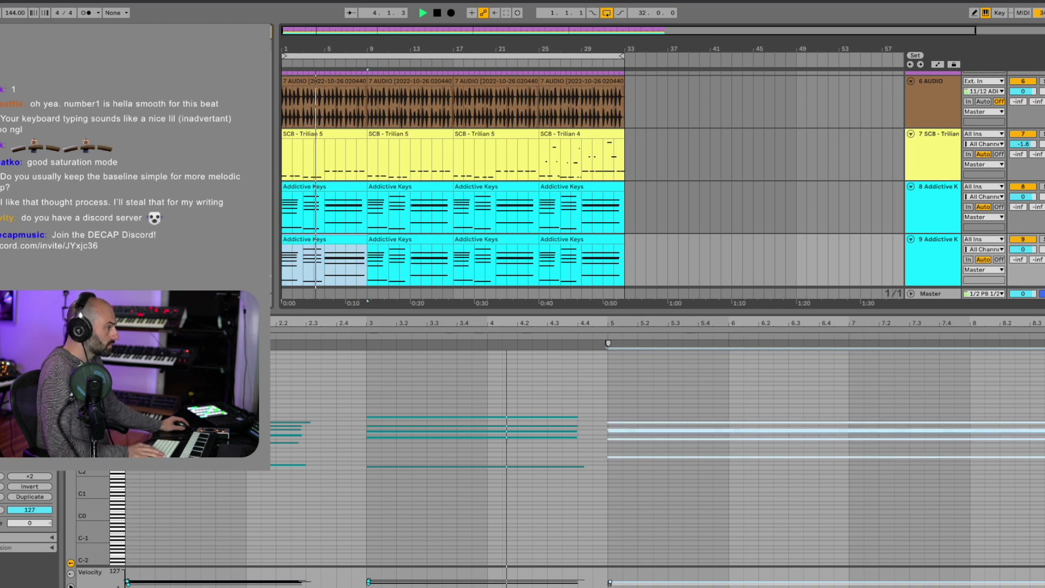
Step: Select the last Addictive Keys clip on track 9 and switch the detail view to the devices of track 8
key("Right")
key("Right")
left_click(542, 261)
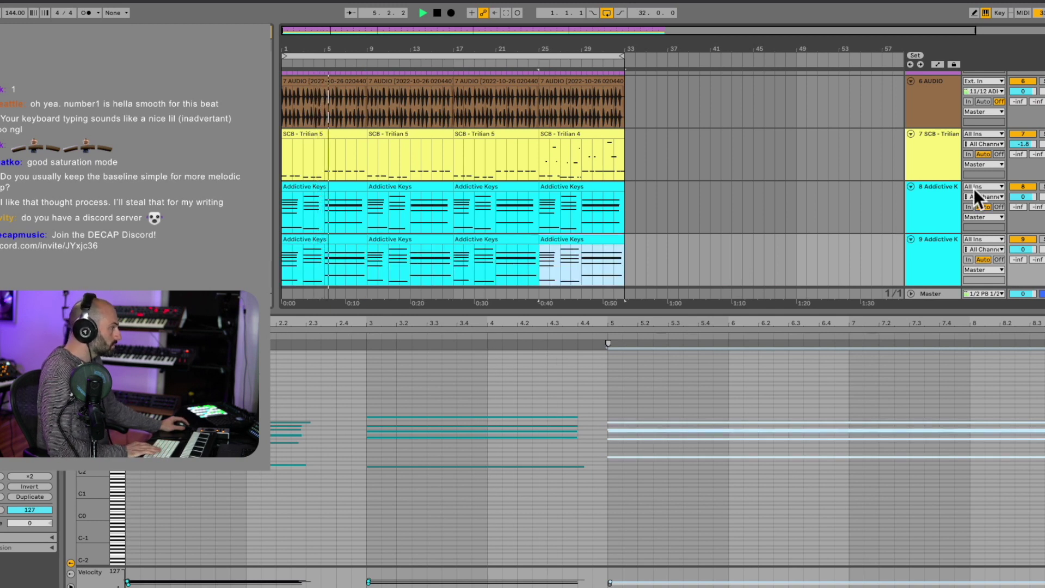
left_click(942, 221)
key("shift+Tab")
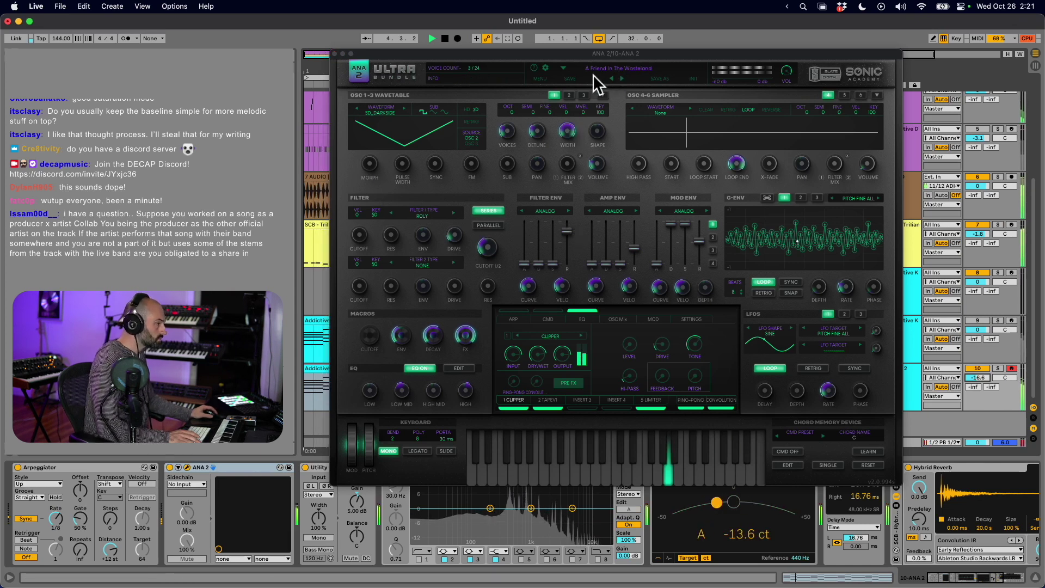
Step: Close the ANA 2 window, set that track's delay to 19.44 ms and mute audio track 6
left_click(334, 53)
left_click_drag(862, 536, 862, 523)
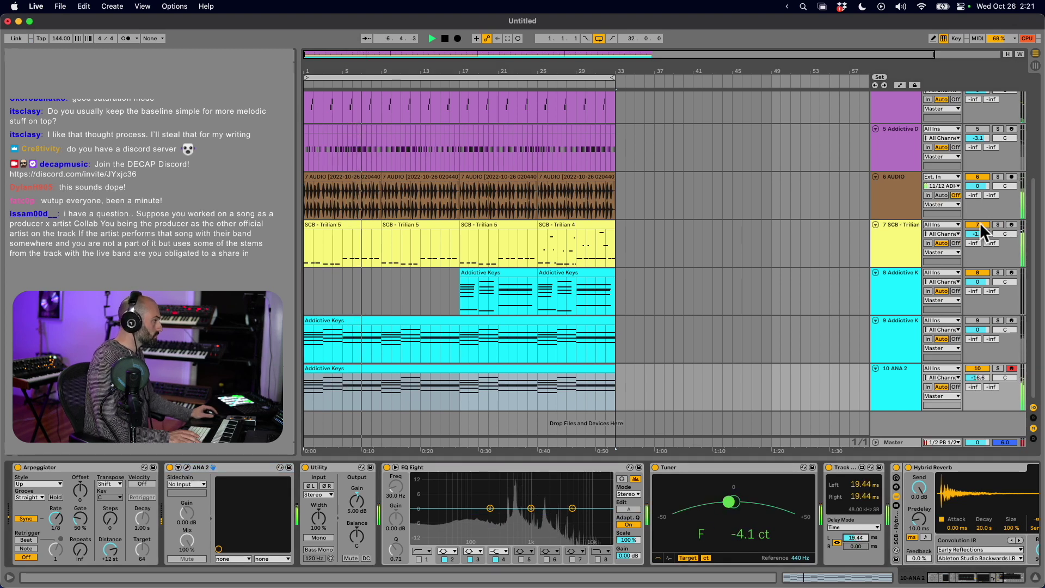
left_click(975, 175)
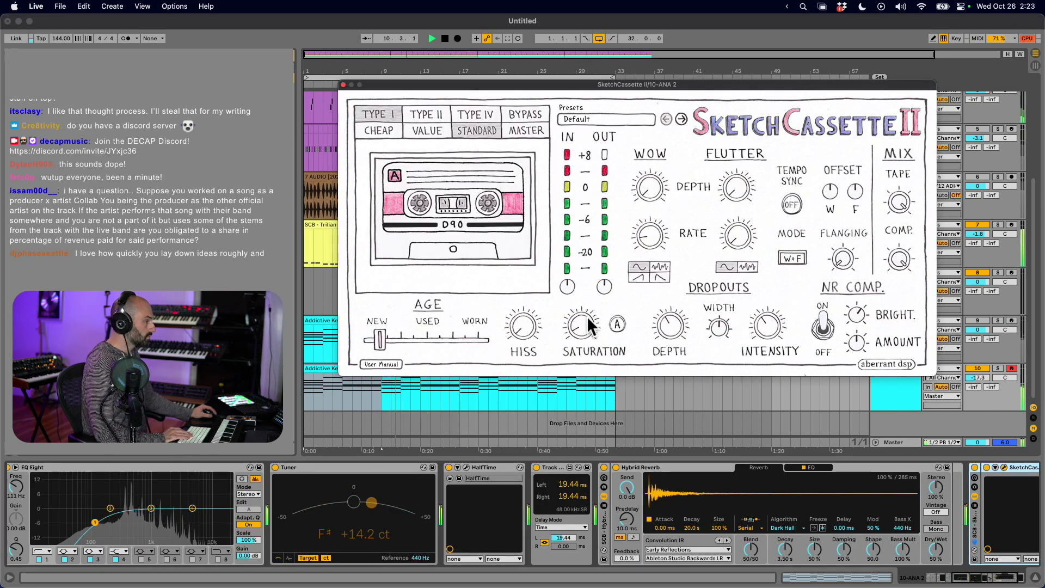
Step: Set SketchCassette II on the ANA 2 track to Type II tape, adjust its Age toward Used, and hide the plug-in window
left_click(430, 118)
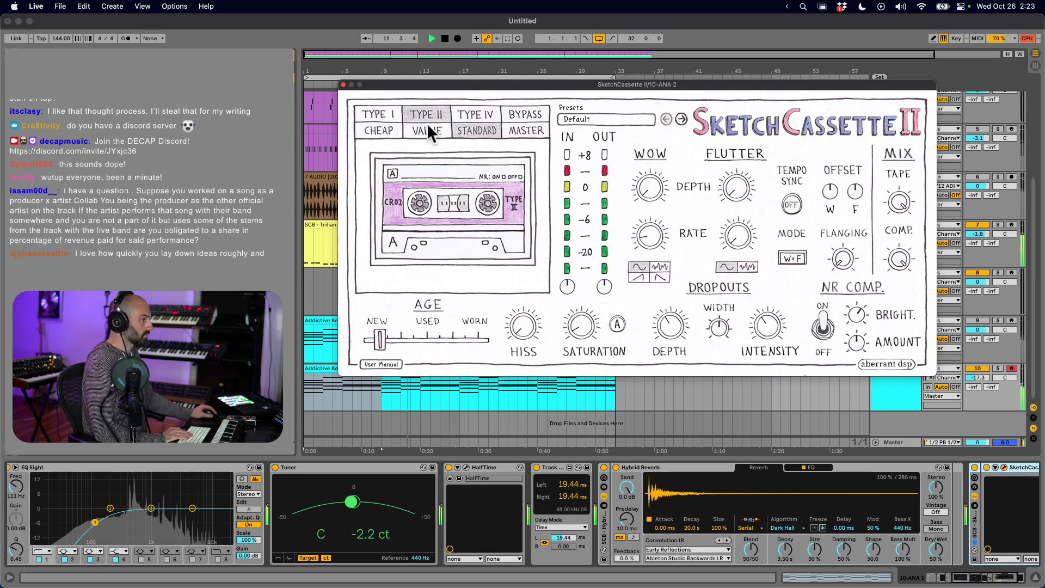
mouse_move(410, 337)
left_mouse_down()
mouse_move(426, 337)
mouse_move(413, 336)
left_mouse_up()
key("super+alt+p")
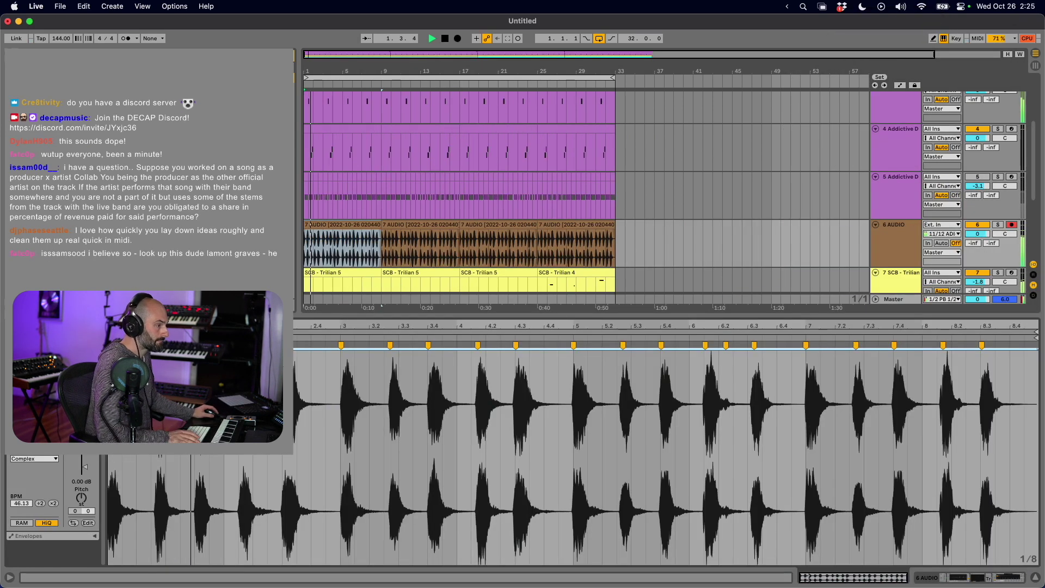
Step: Move the late warp markers after beats 3.2 and 4 earlier onto the eighth-note grid and select the one before 5.3
left_click(309, 245)
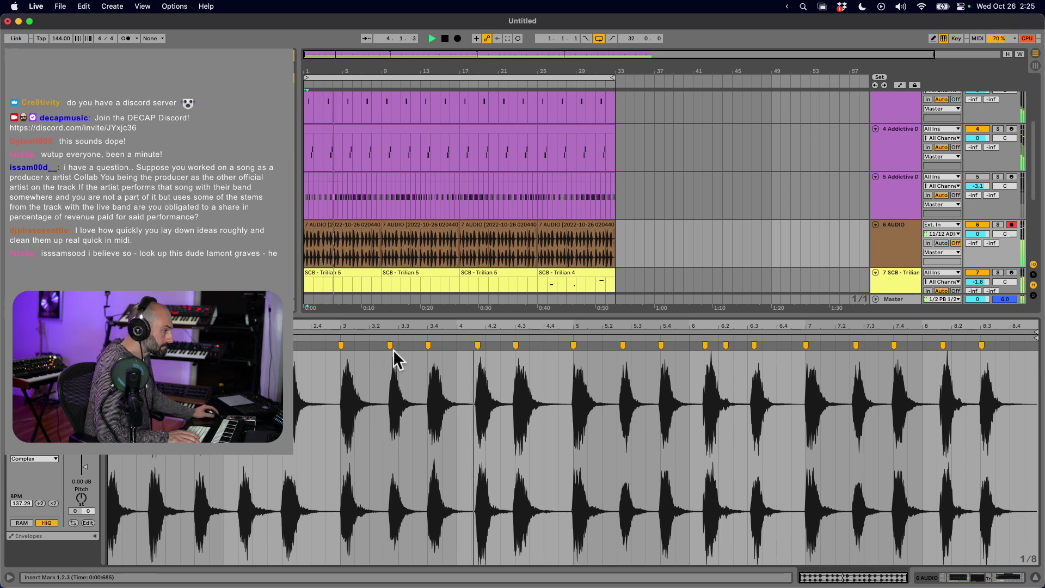
left_click_drag(390, 346, 384, 345)
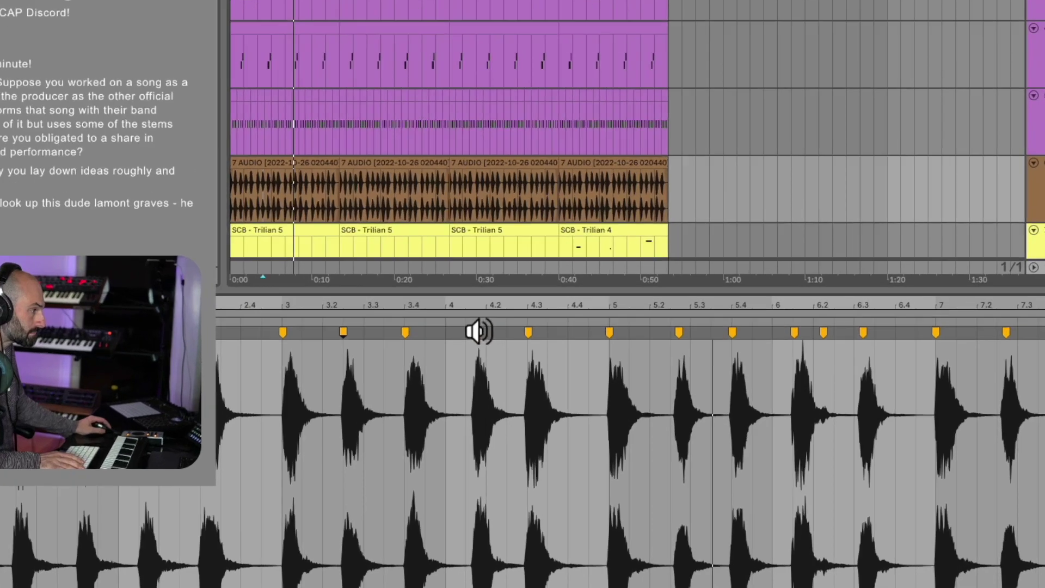
left_click_drag(478, 343, 471, 344)
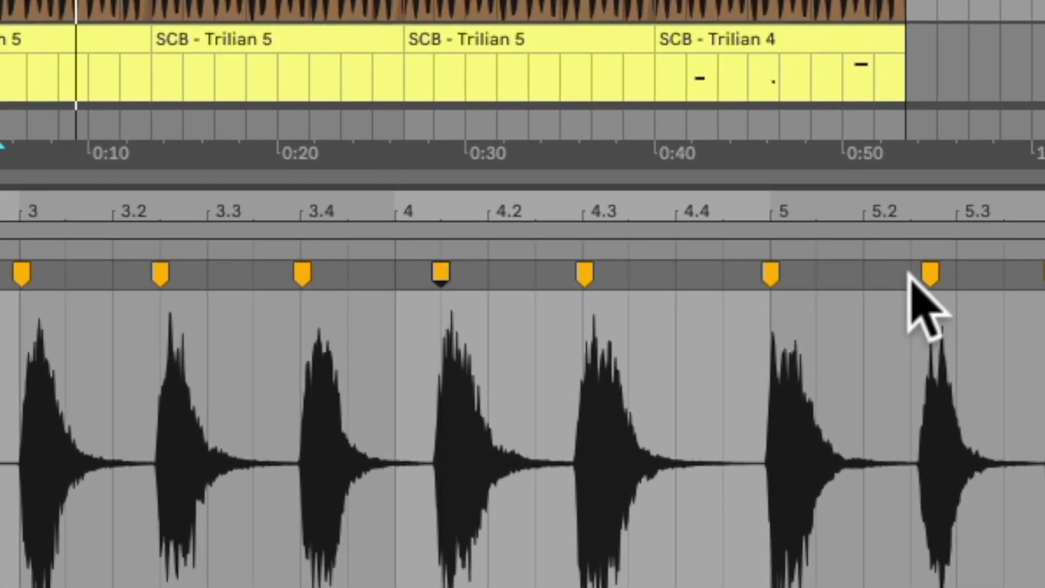
left_click(932, 276)
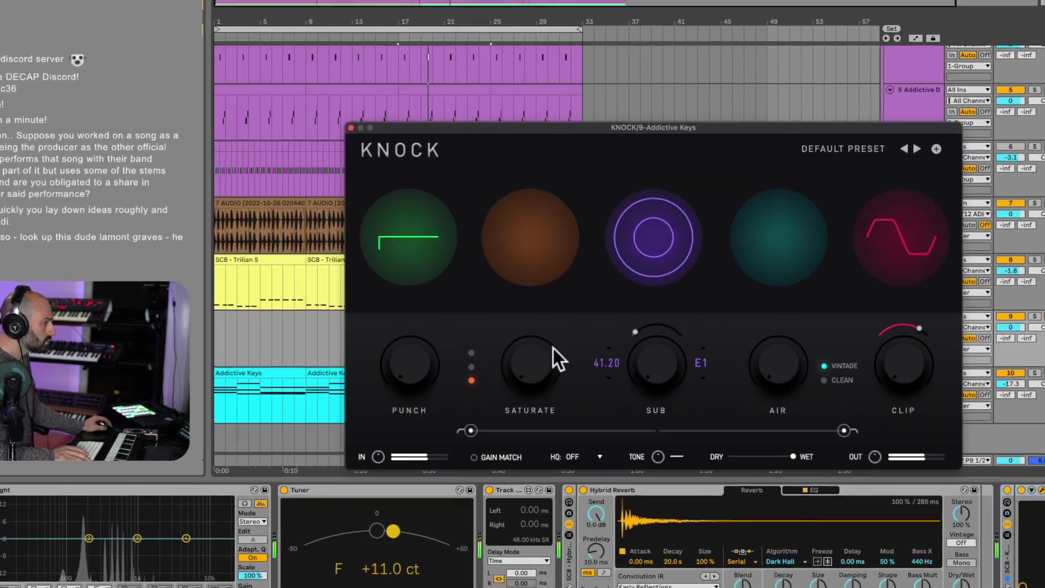
Step: Set Saturate to about 71 in KNOCK on the Addictive Keys track and raise the low-cut filter
left_click_drag(555, 352, 569, 277)
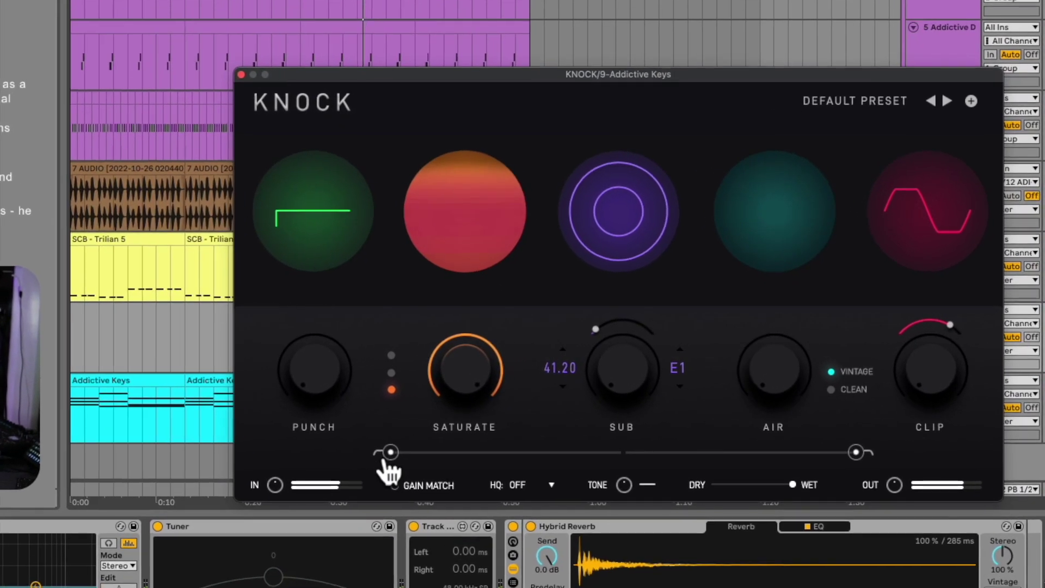
left_click_drag(435, 440, 528, 447)
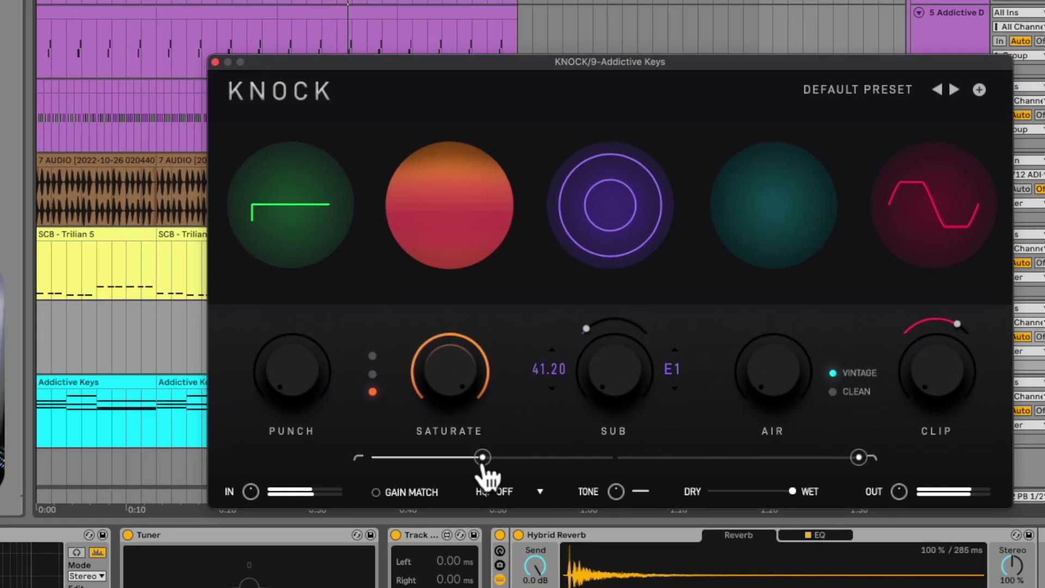
left_click_drag(439, 362, 423, 420)
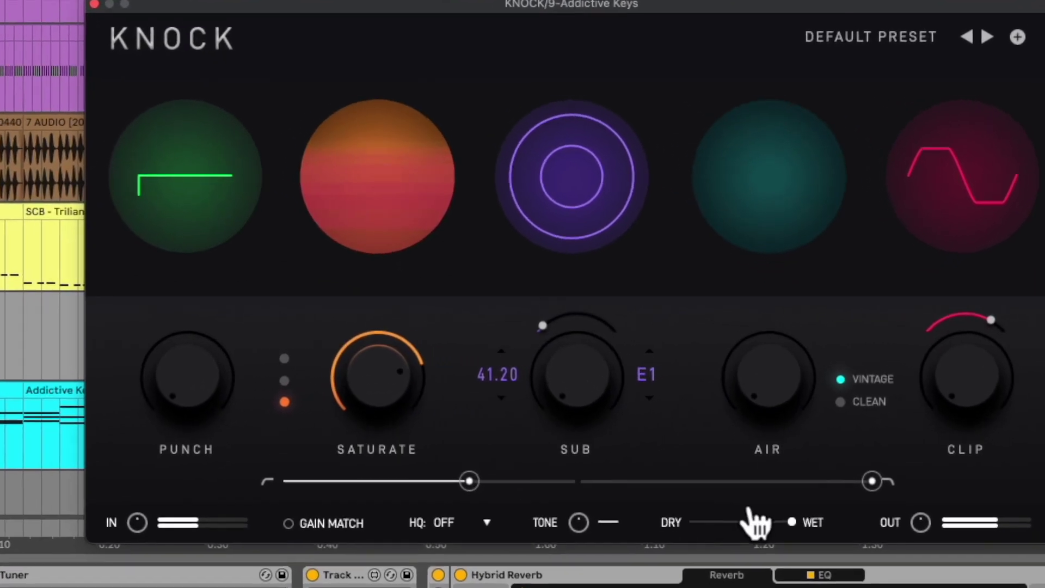
Step: Set KNOCK's mix on the Addictive Keys track to about 40% wet, raise Air, and lower Saturate slightly
left_click_drag(792, 523, 726, 521)
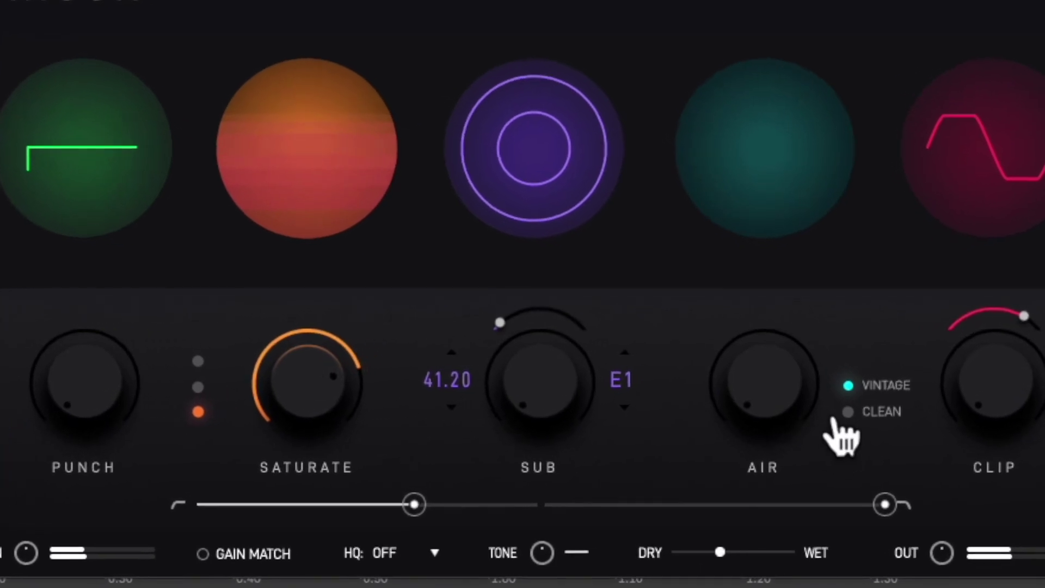
left_click_drag(792, 433, 822, 284)
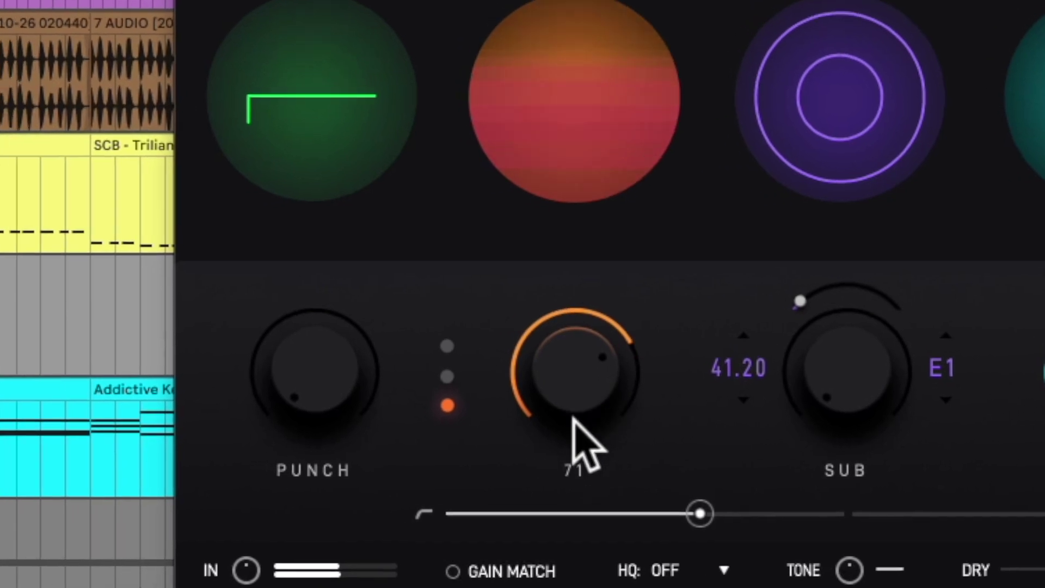
left_click_drag(408, 420, 401, 448)
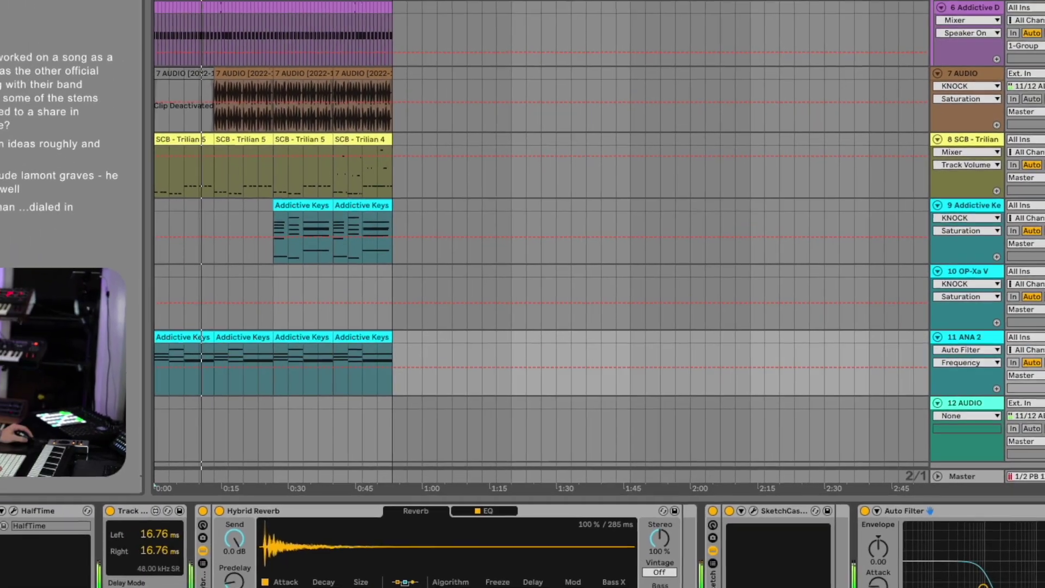
Step: Open the options for the Auto Filter's frequency on the ANA 2 track
left_click(1044, 554)
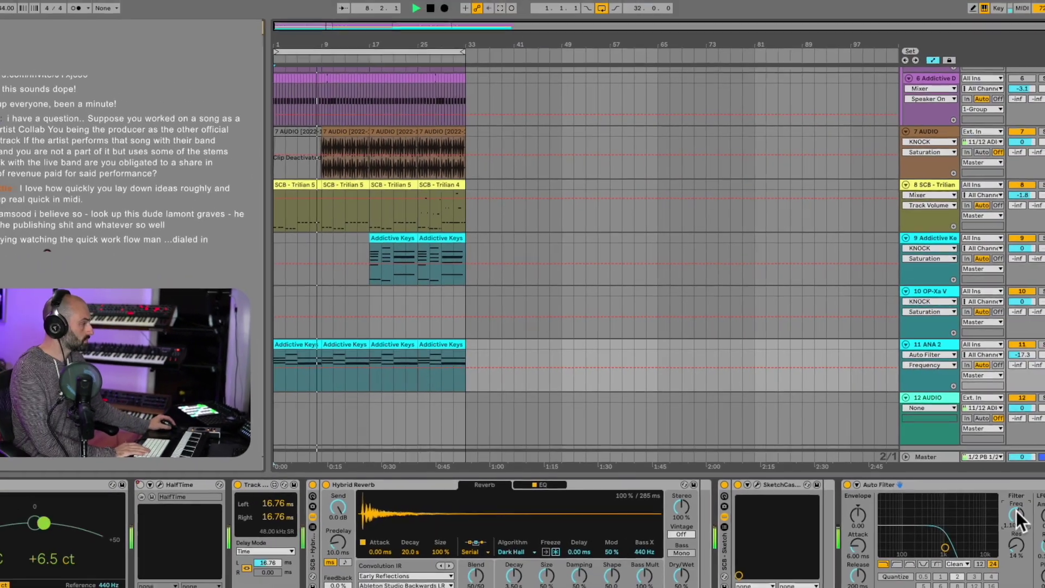
right_click(1015, 516)
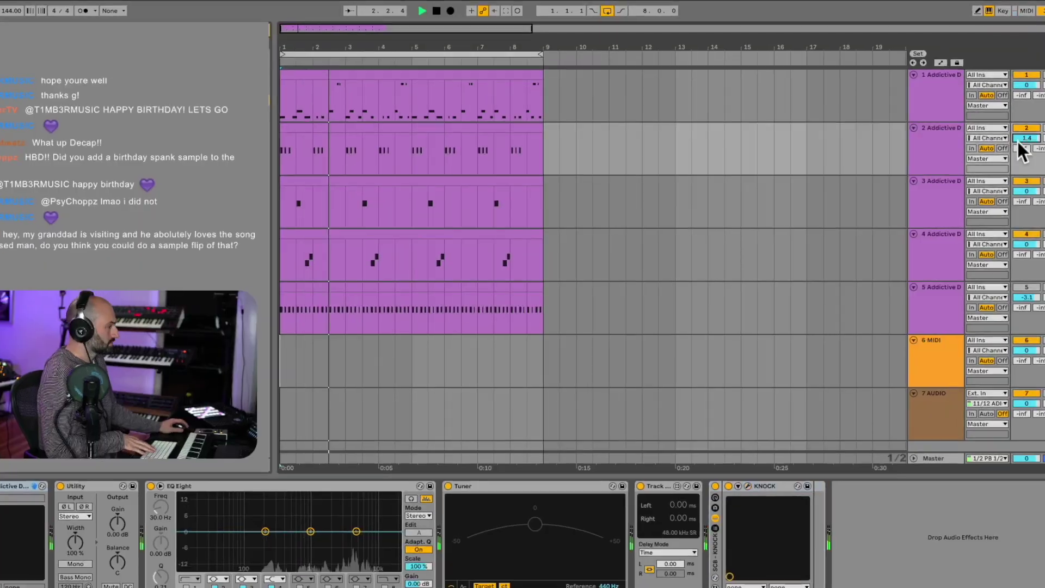
left_click(924, 401)
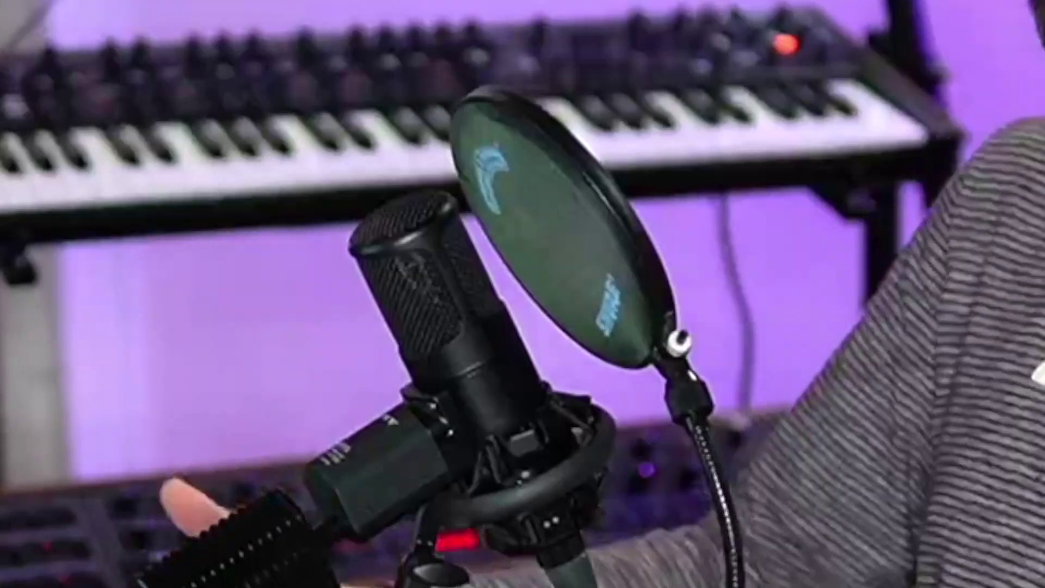